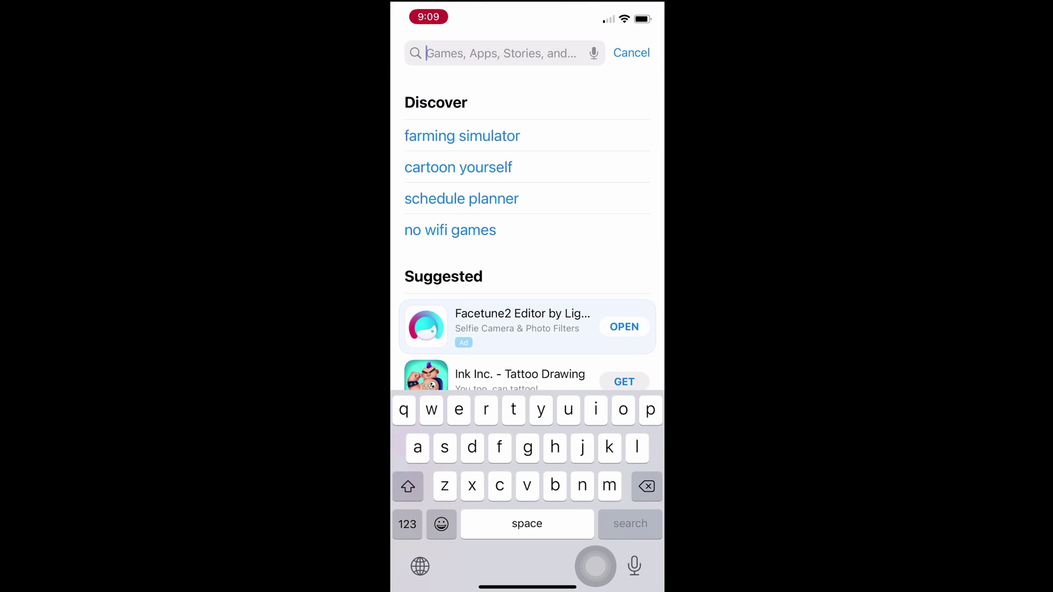
text(g)
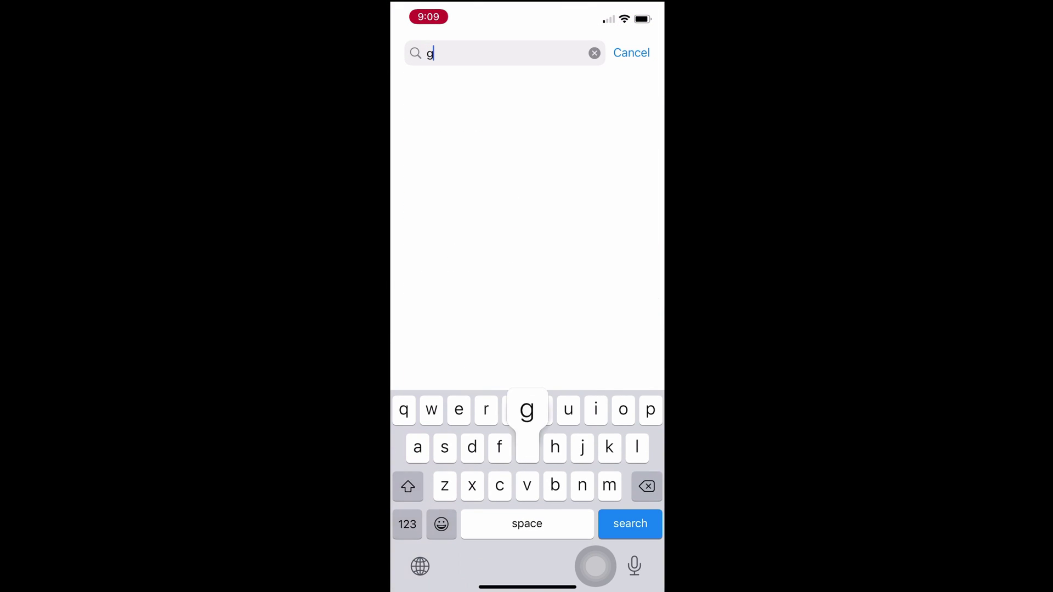
text(oogl)
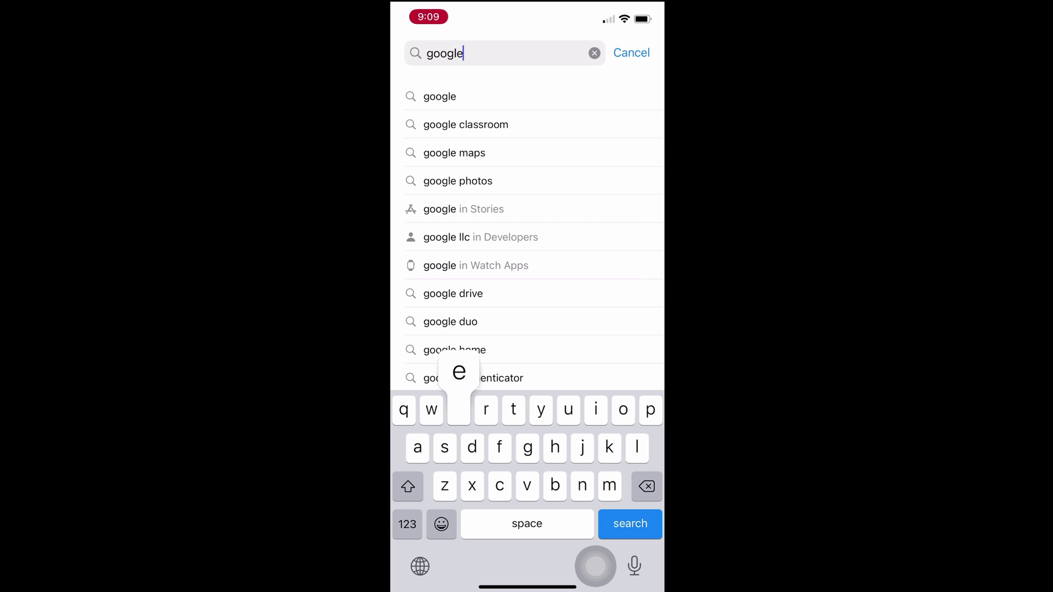
text(e)
Step: Search the App Store for 'google', view the Google app listing, then return home
click(617, 566)
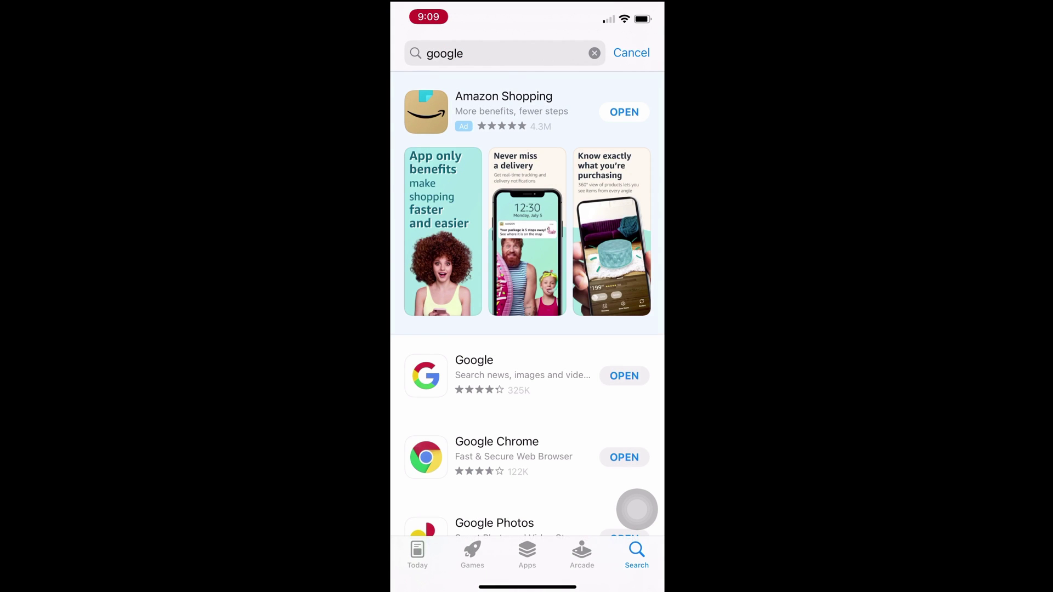
scroll(527, 329, down, 3)
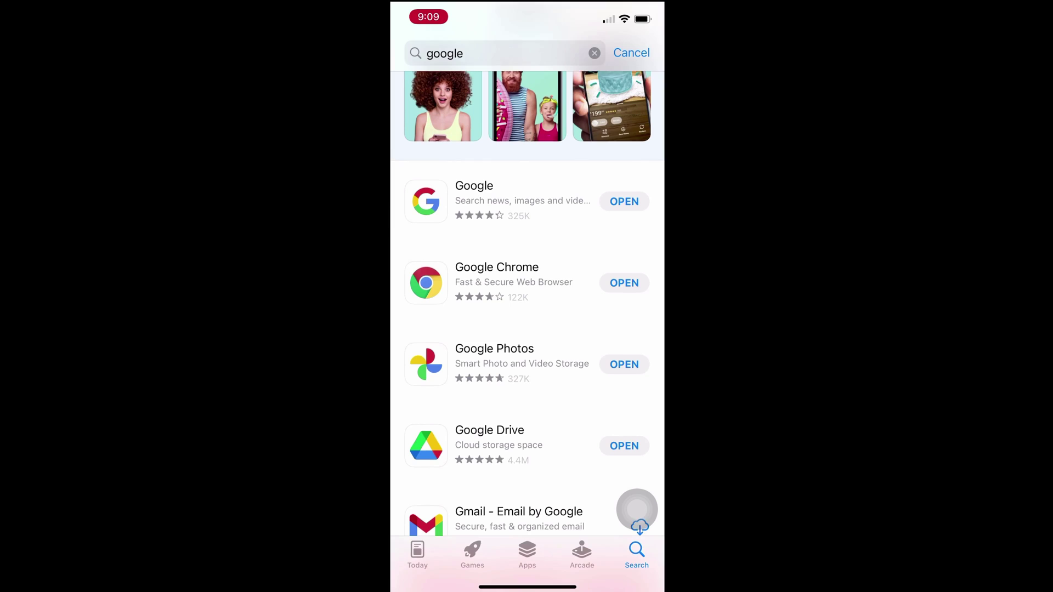
click(485, 185)
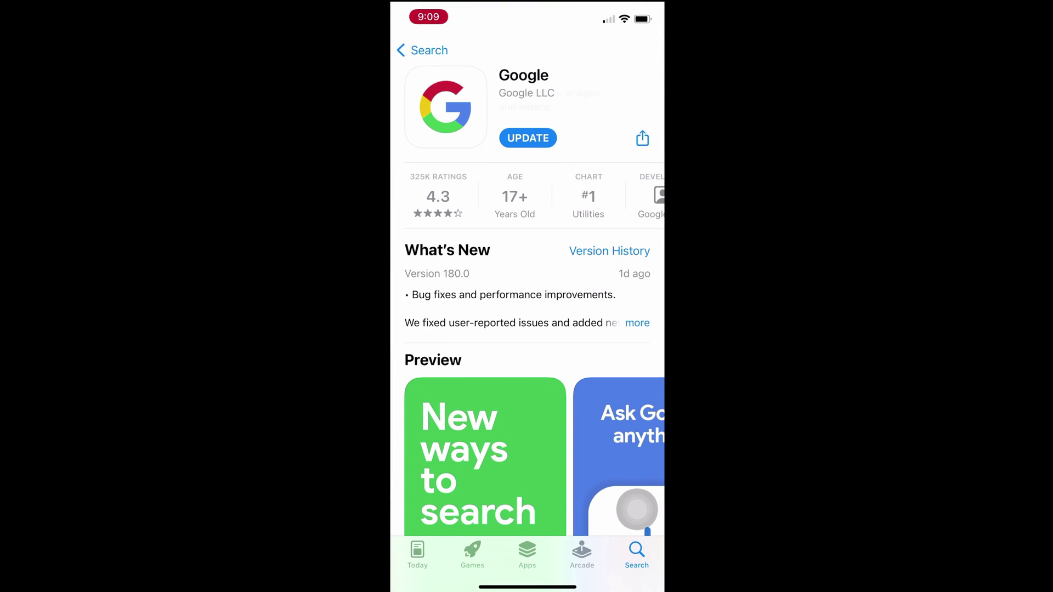
drag(527, 585, 527, 370)
Step: Open the actress portrait full screen from recent pictures in Photos
drag(527, 586, 526, 370)
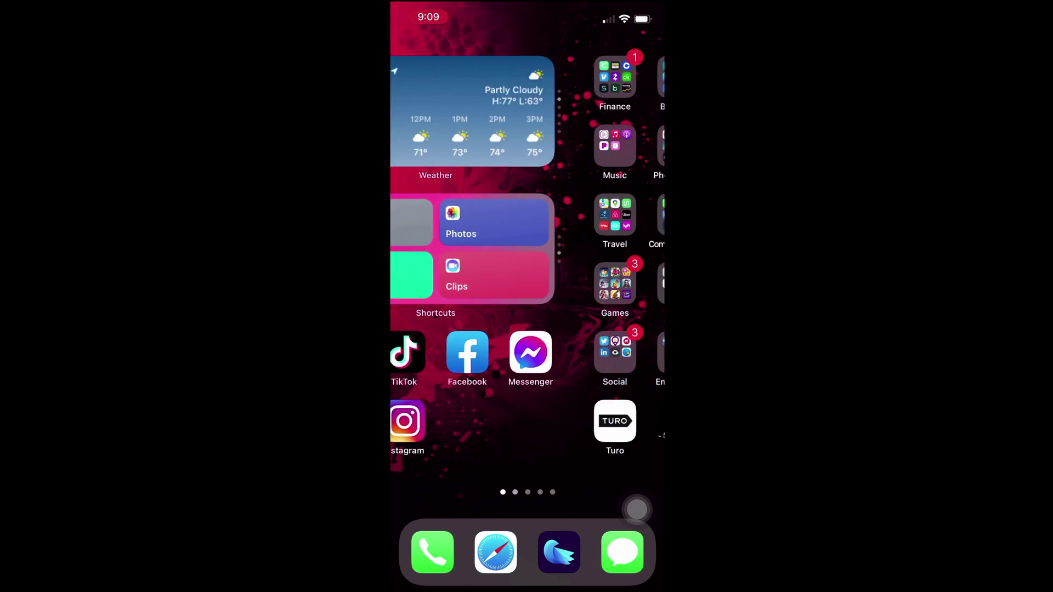
click(585, 223)
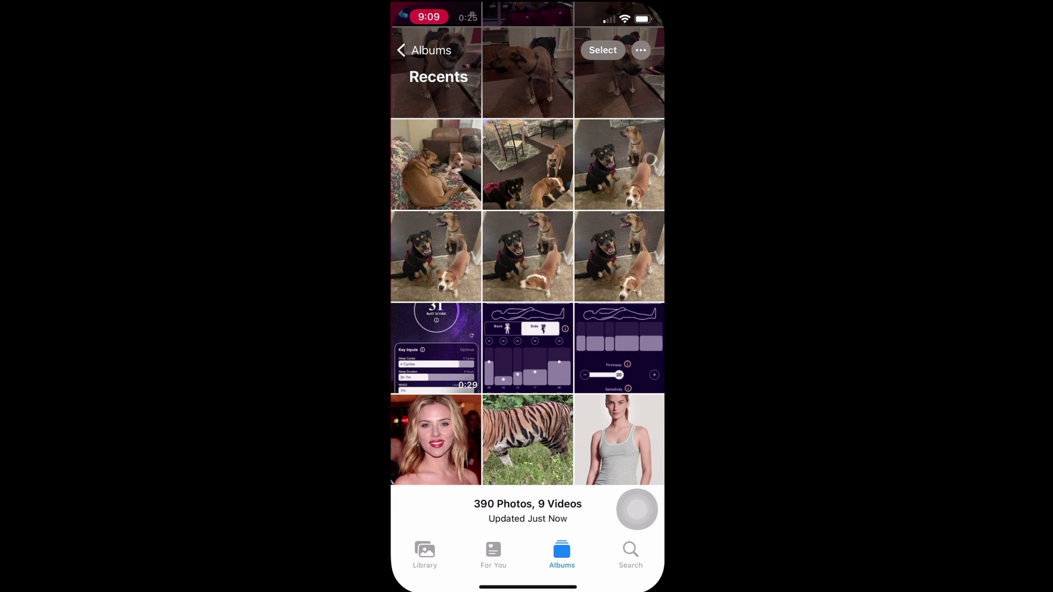
click(435, 441)
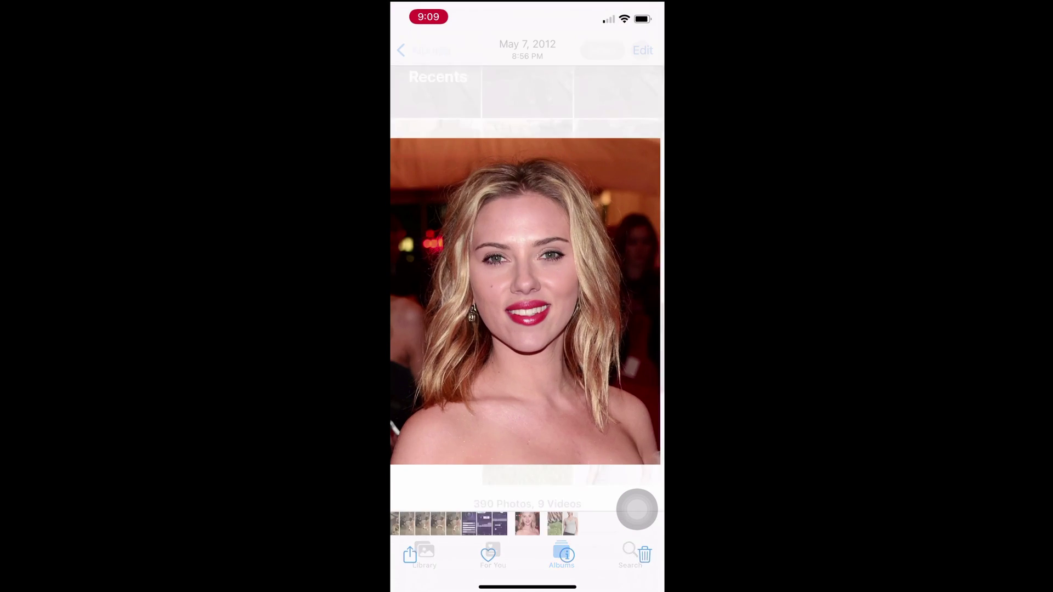
Step: Search the portrait with Google Lens and expand the results identifying her
click(409, 555)
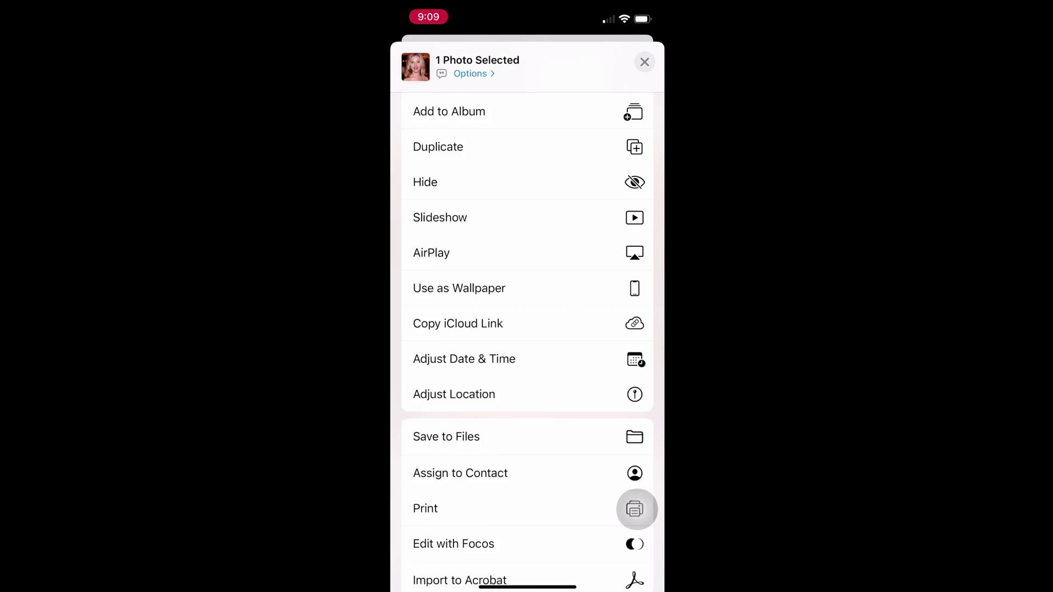
scroll(527, 329, down, 3)
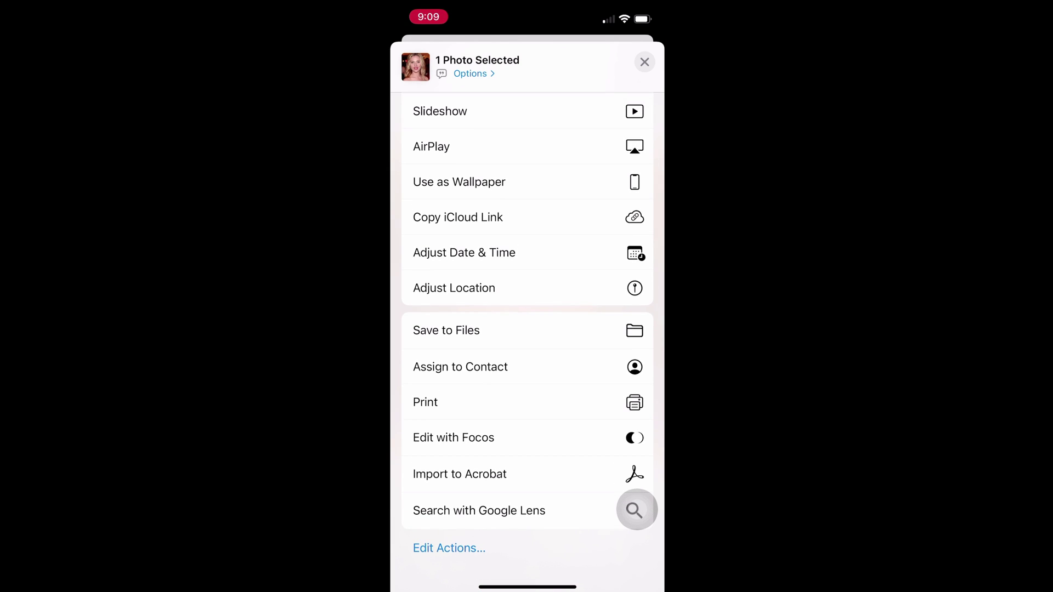
click(634, 510)
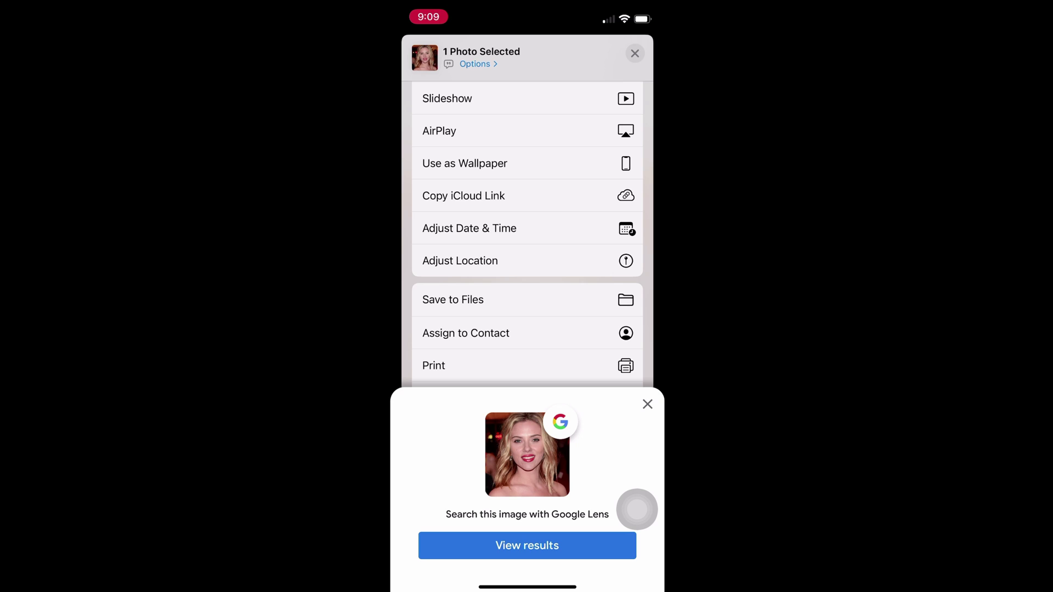
click(637, 510)
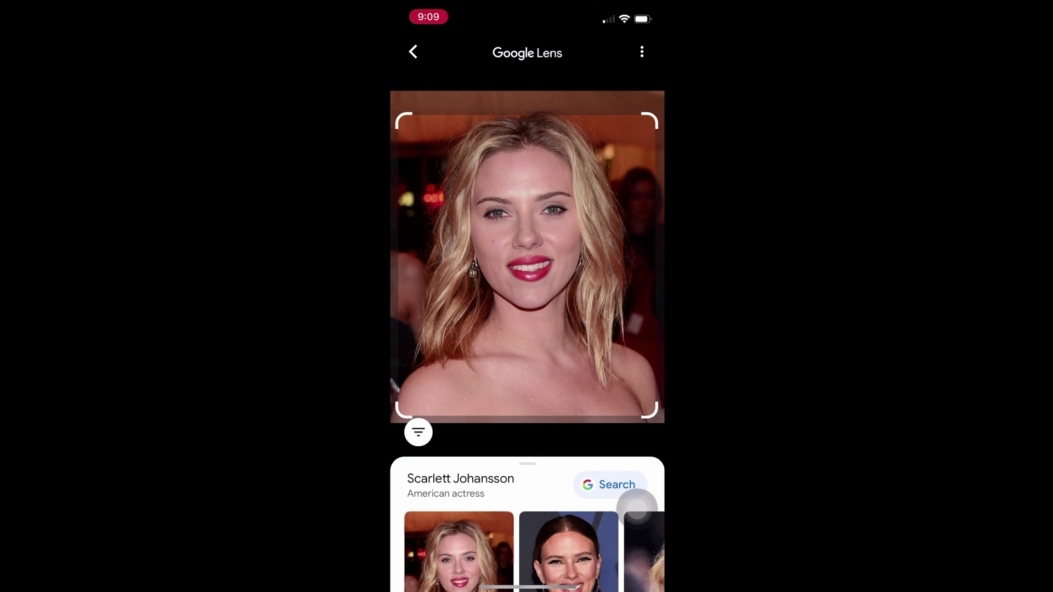
drag(637, 506, 642, 108)
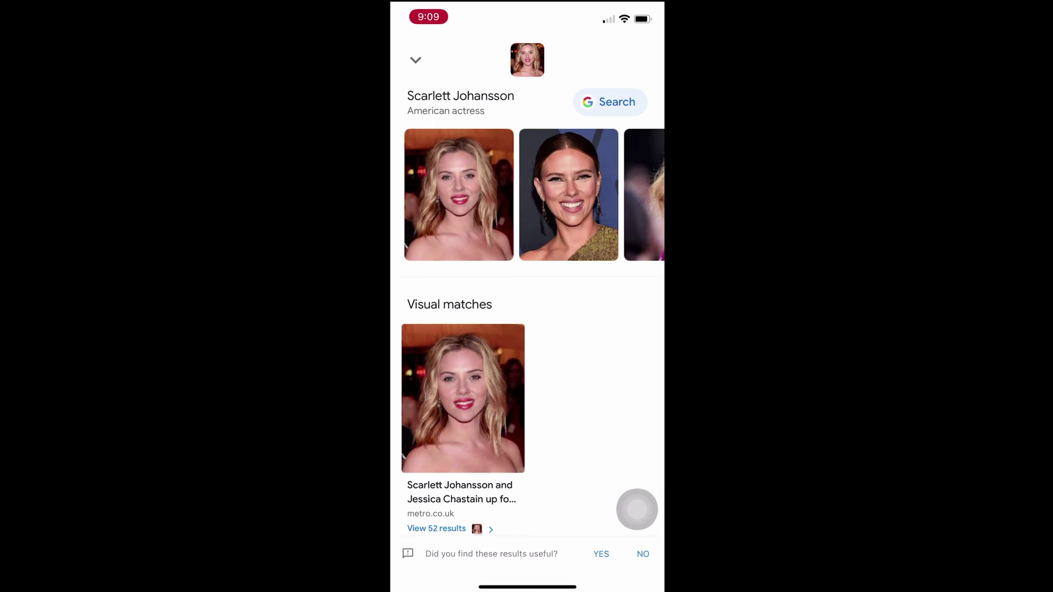
Step: Switch back to the tiger photo in Photos
drag(527, 586, 527, 345)
mouse_move(494, 296)
mouse_down()
mouse_move(576, 296)
mouse_move(427, 296)
mouse_up()
click(522, 305)
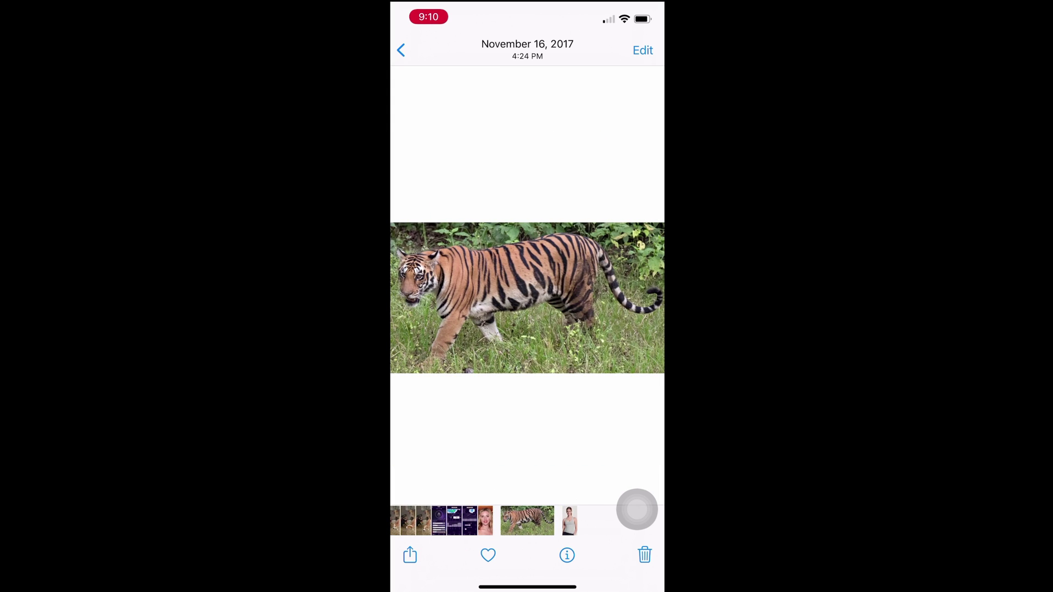
Step: Search the tiger photo with Google Lens and review the Bengal tiger results
click(410, 556)
scroll(527, 329, down, 3)
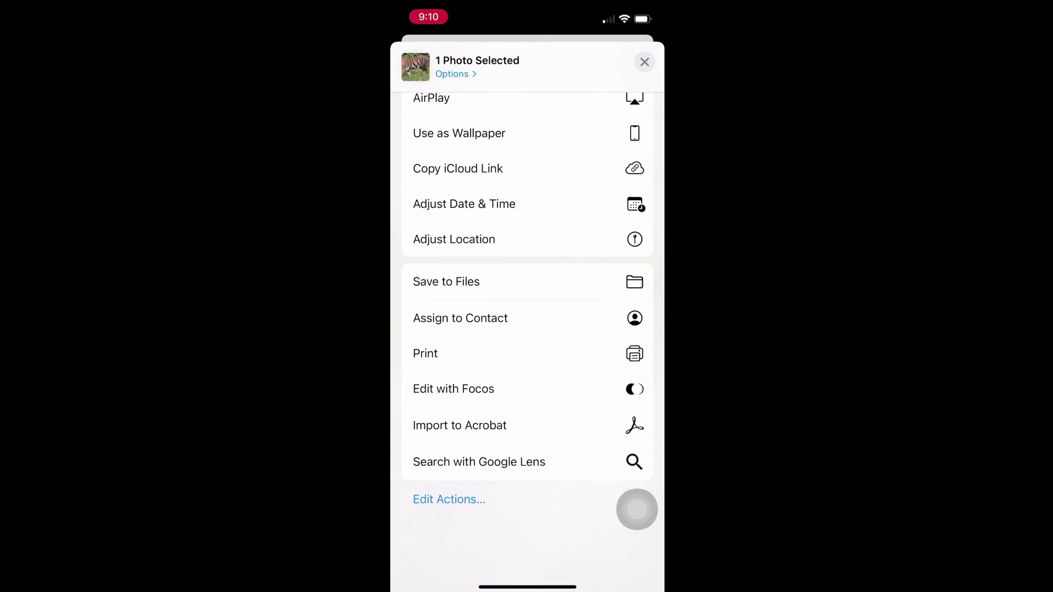
click(634, 509)
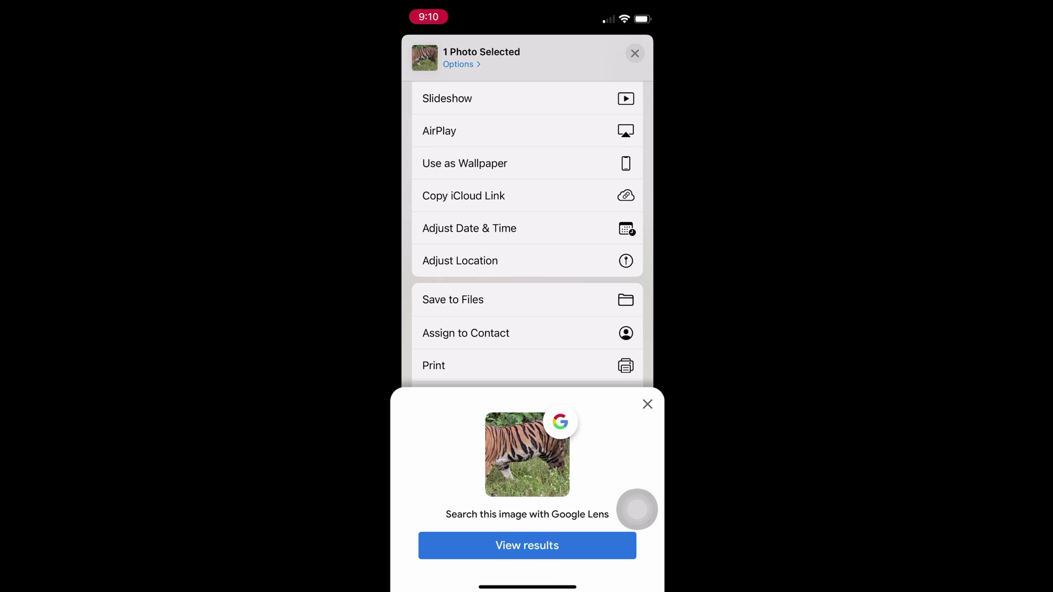
click(636, 509)
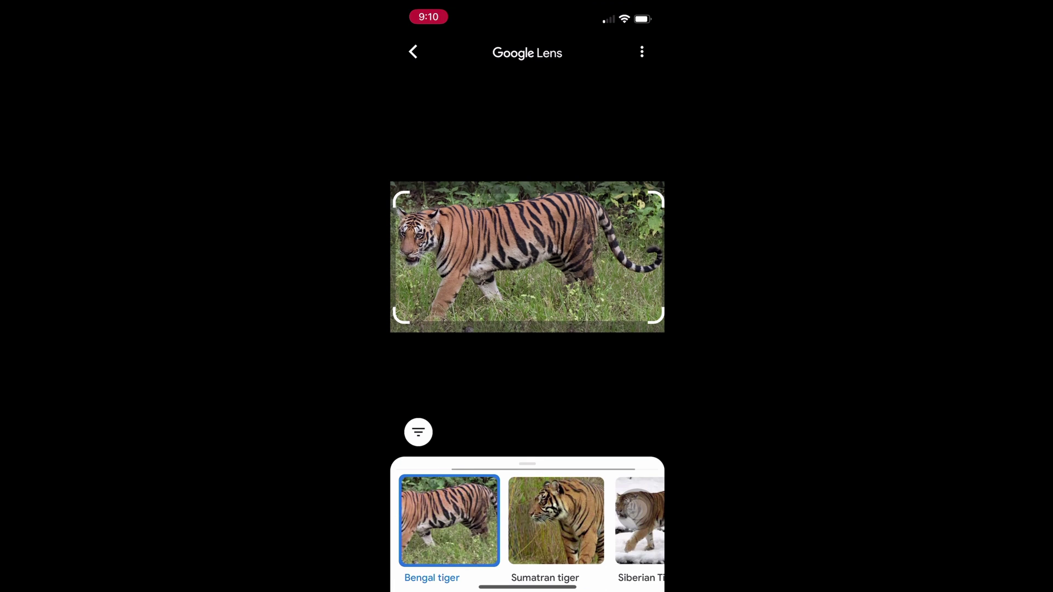
drag(526, 526, 526, 247)
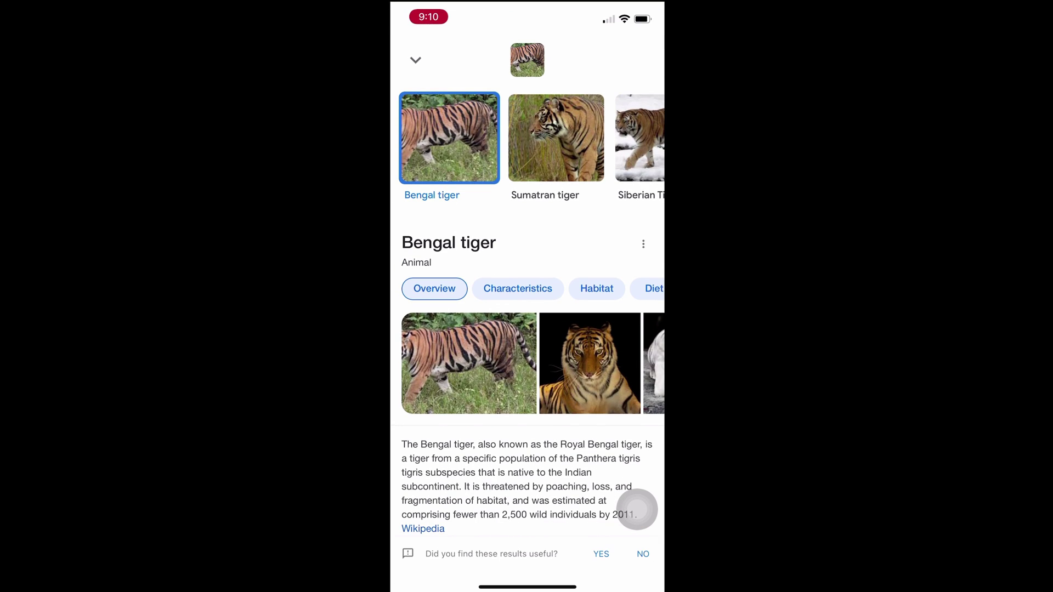
scroll(527, 329, down, 5)
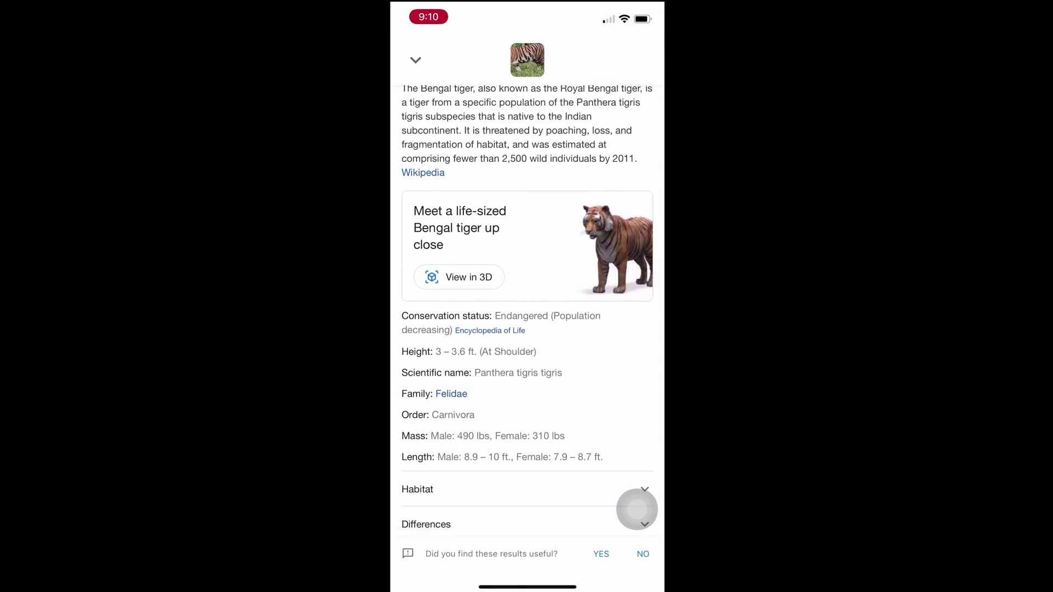
scroll(527, 329, down, 2)
scroll(636, 508, down, 2)
scroll(636, 508, down, 3)
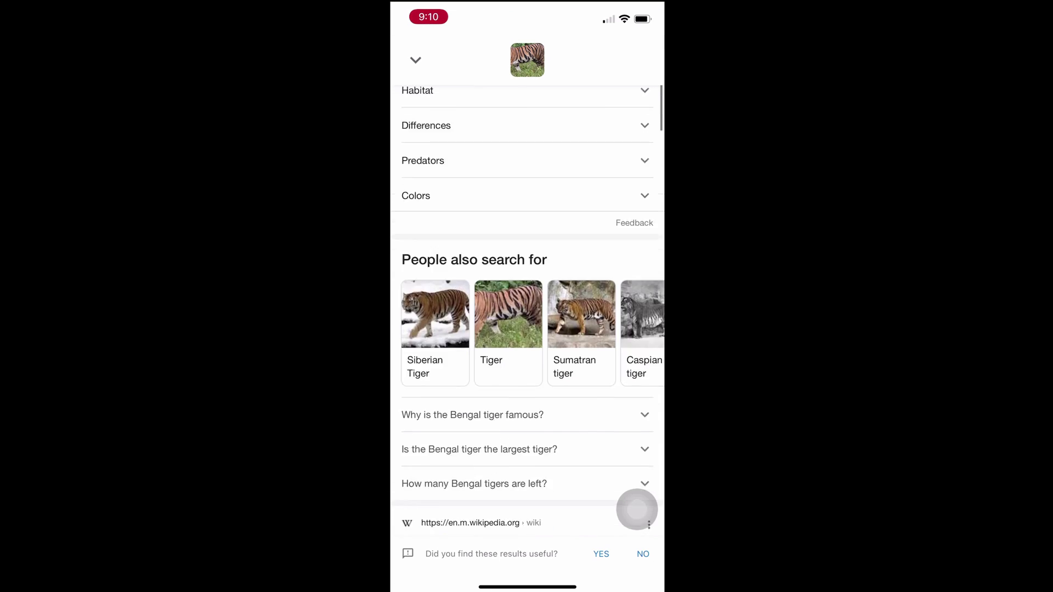
scroll(636, 508, down, 3)
key(super+Up)
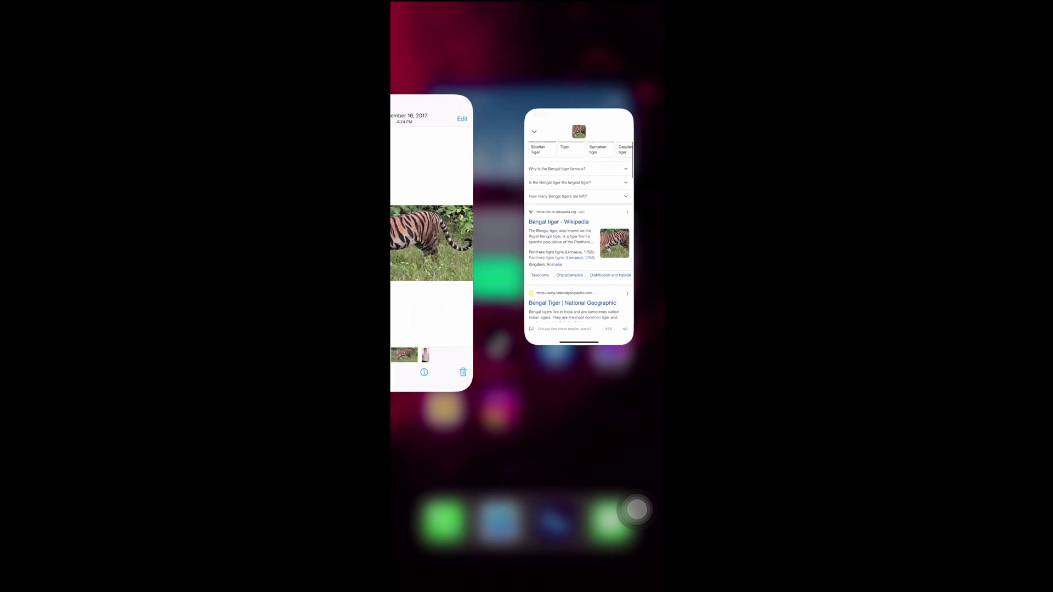
Step: Search the striped gray tank-top photo with Google Lens to see priced visual matches
click(526, 279)
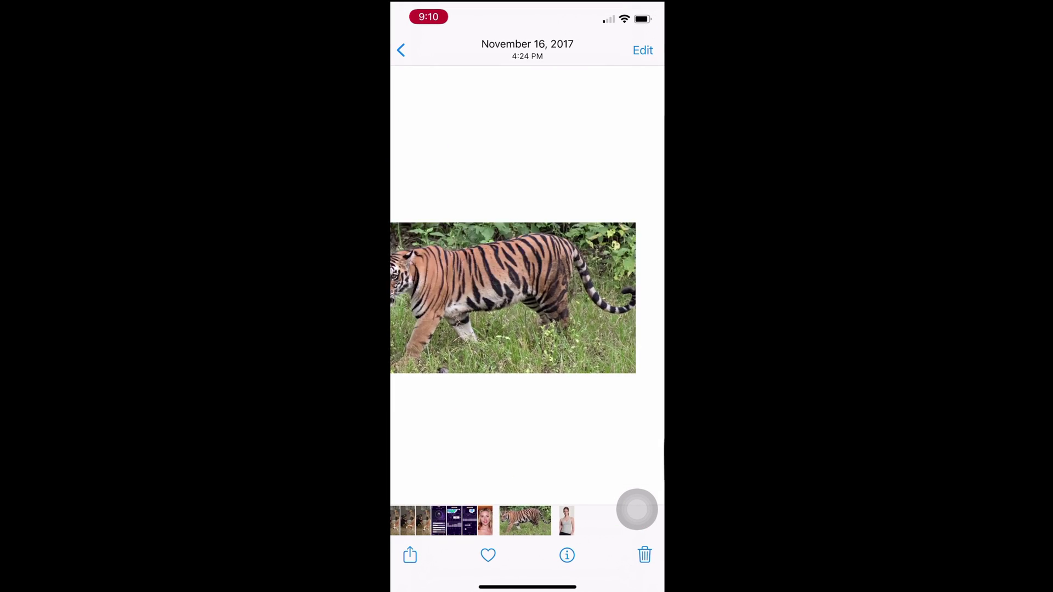
drag(592, 296, 461, 296)
click(410, 556)
scroll(526, 329, down, 5)
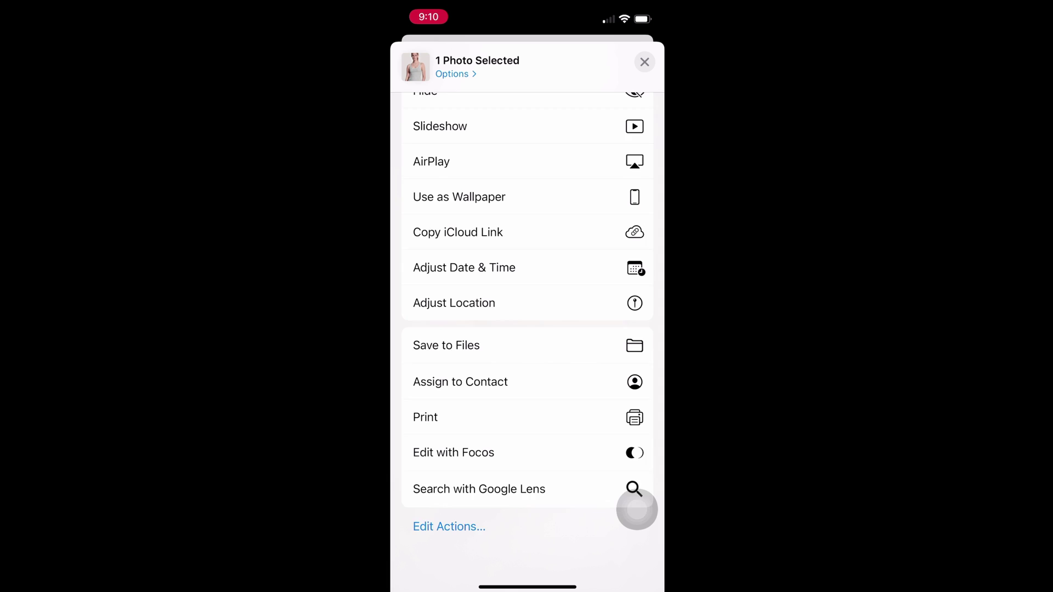
click(494, 510)
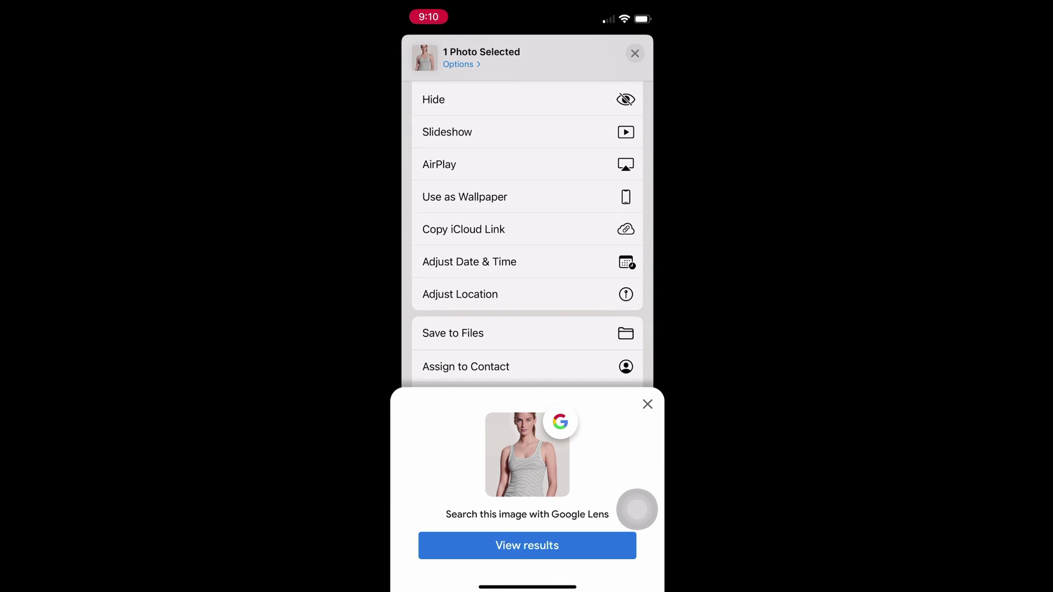
click(527, 545)
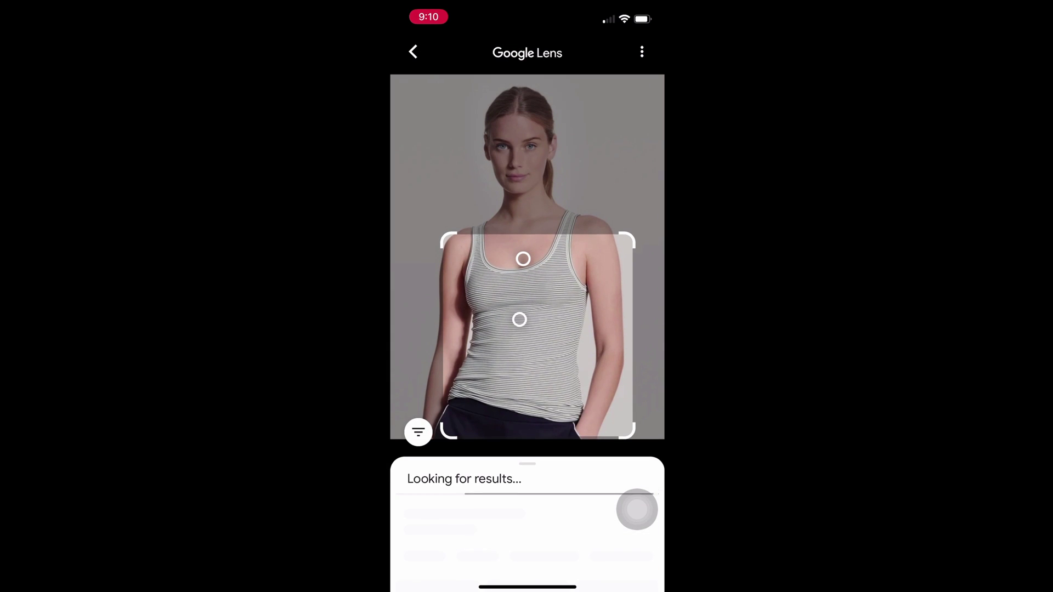
scroll(528, 510, down, 5)
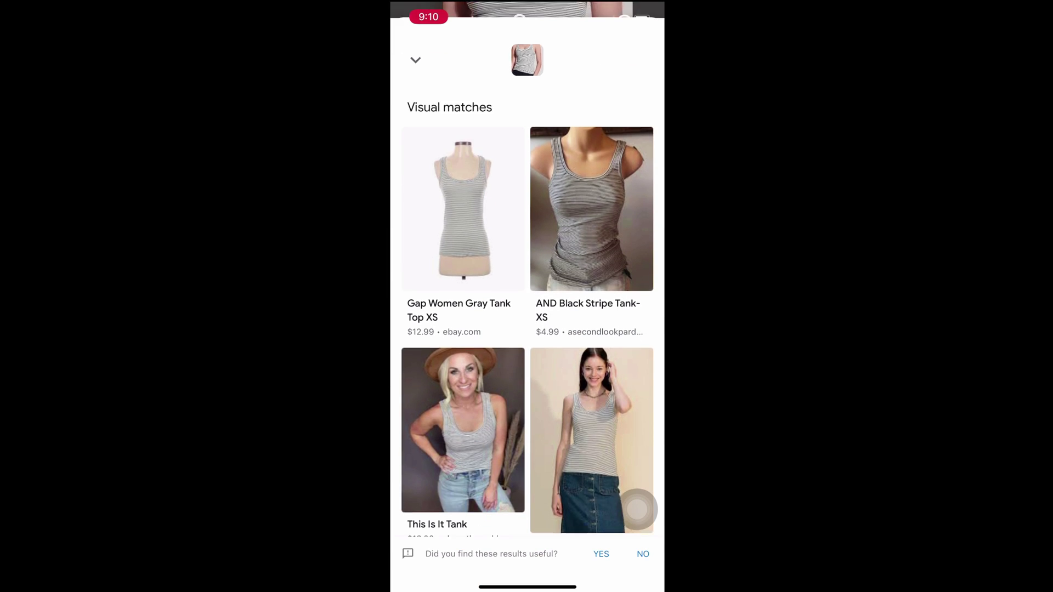
scroll(528, 330, down, 5)
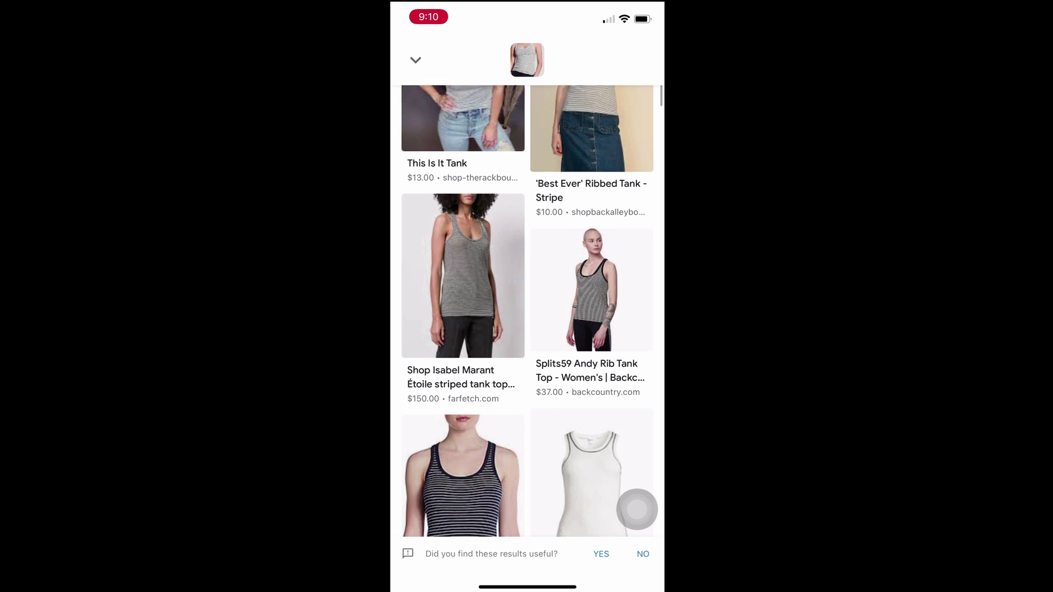
drag(527, 587, 527, 329)
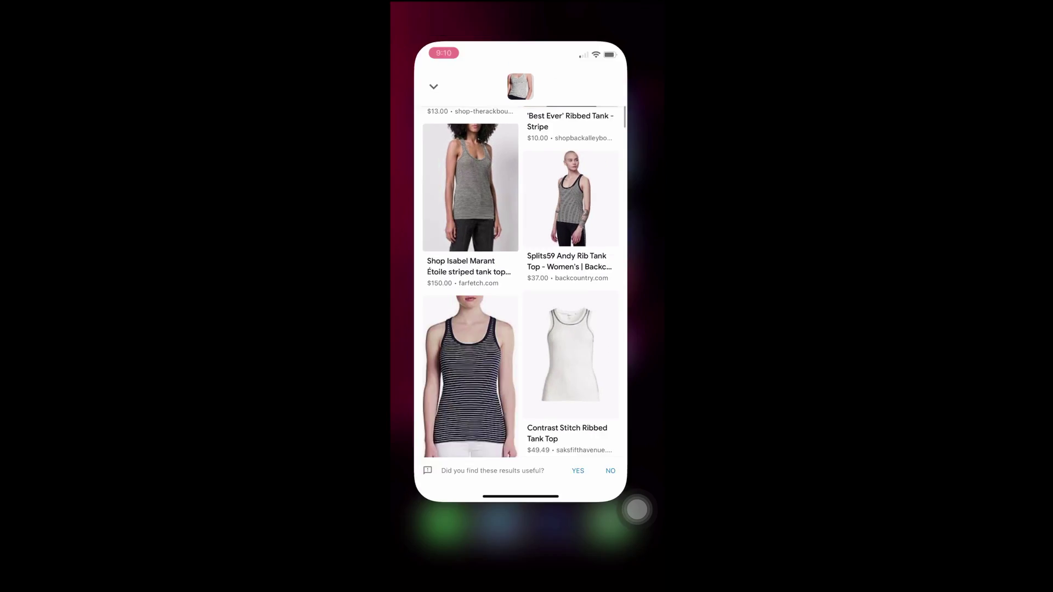
Step: Open the three-dog photo from the recent photos grid
click(528, 297)
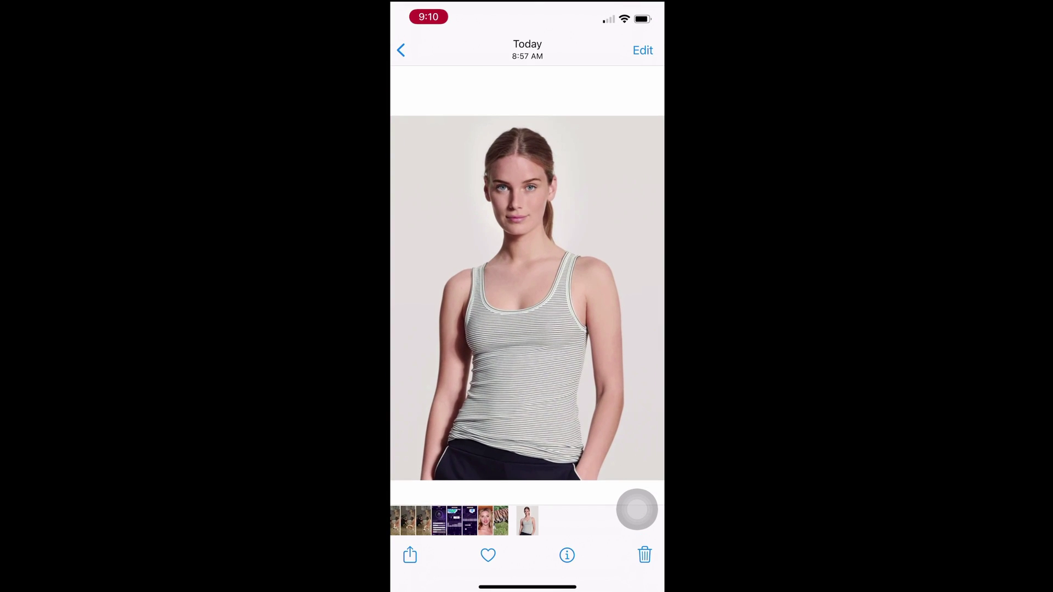
click(399, 49)
click(618, 257)
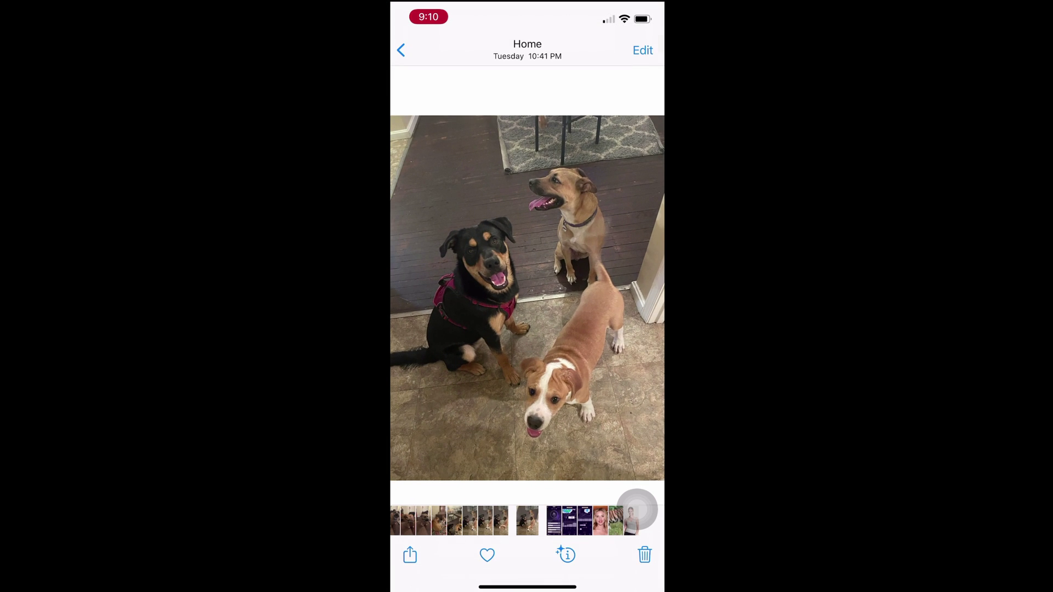
Step: Search the dog photo with Google Lens and focus the results on the black dog (Rottweiler)
click(410, 555)
scroll(630, 510, down, 2)
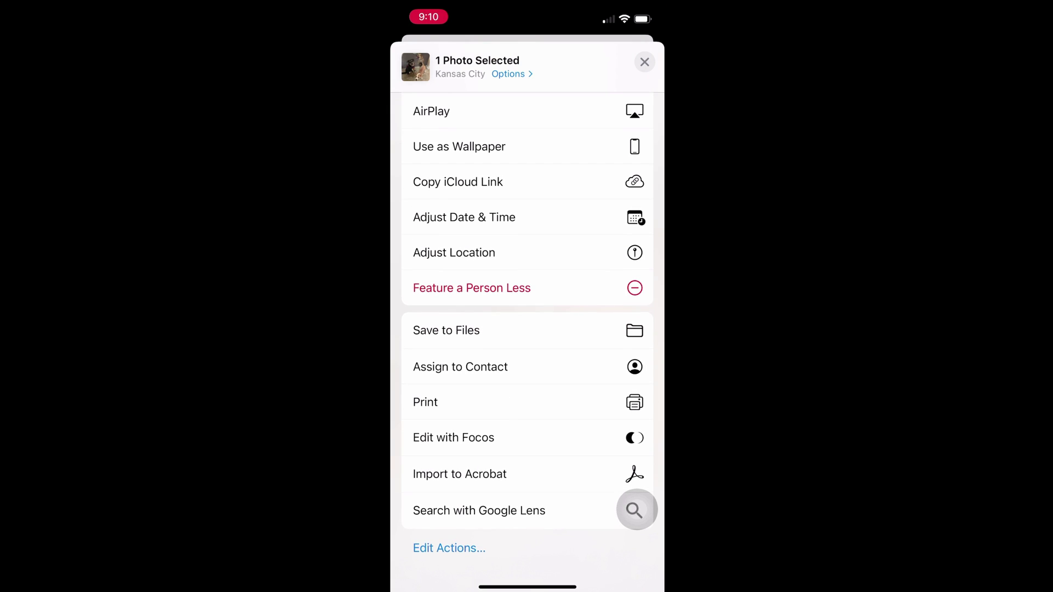
click(637, 510)
click(527, 557)
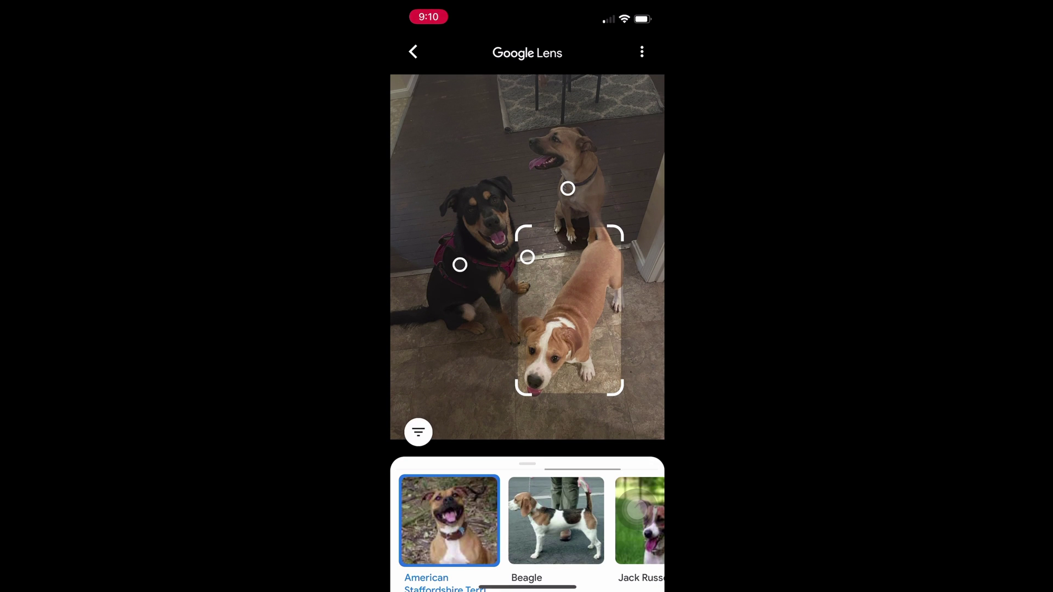
scroll(527, 493, down, 5)
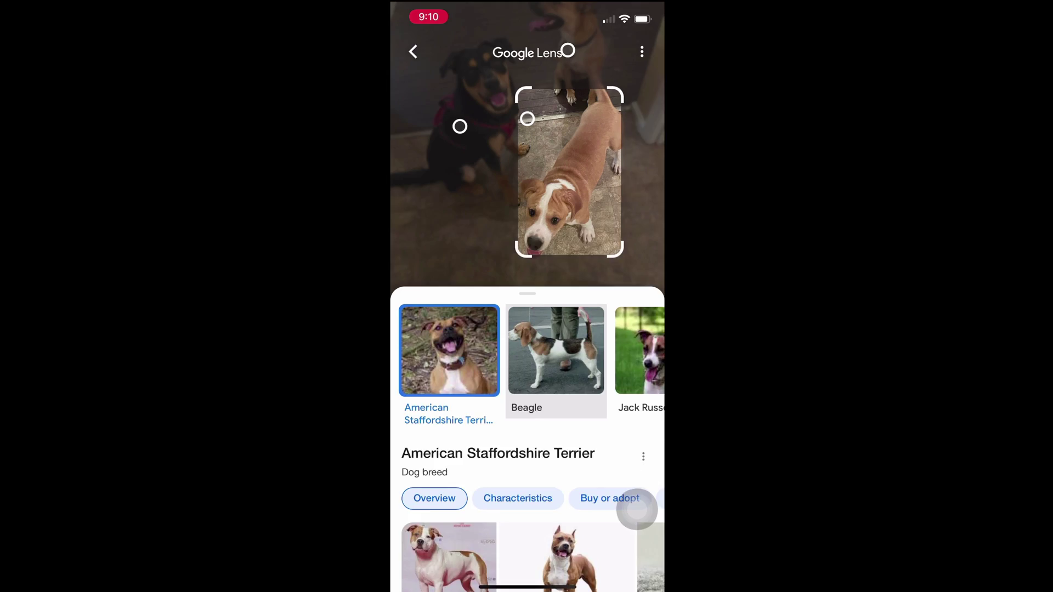
scroll(636, 505, down, 1)
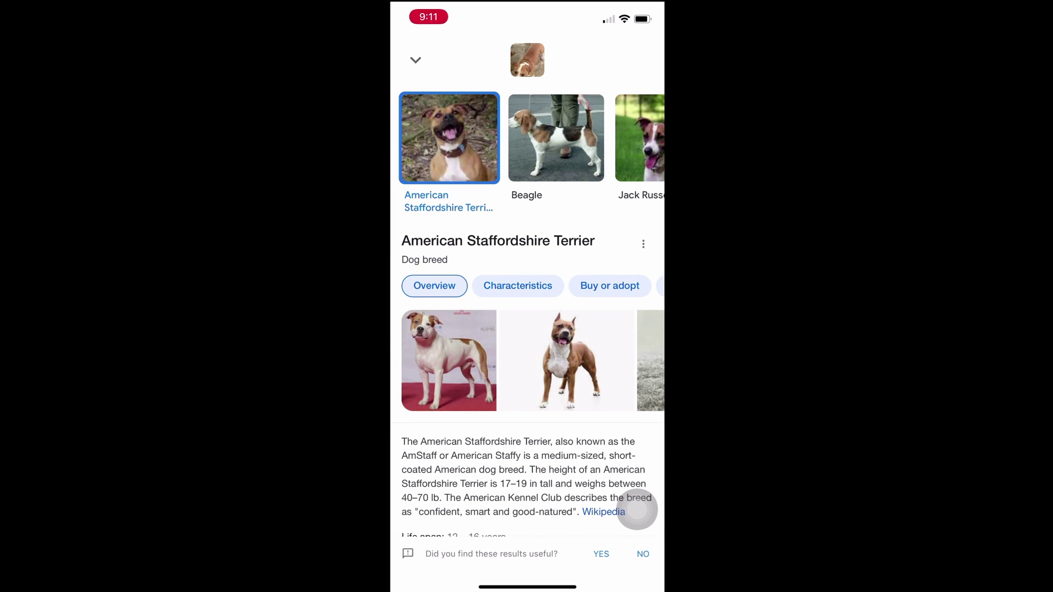
scroll(638, 510, up, 5)
click(460, 265)
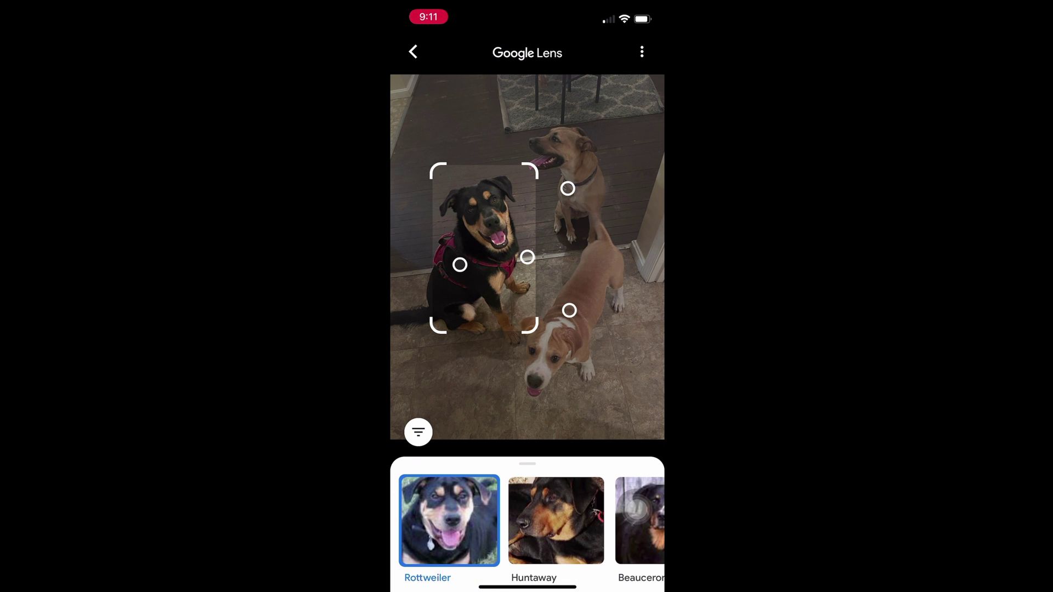
scroll(638, 509, down, 3)
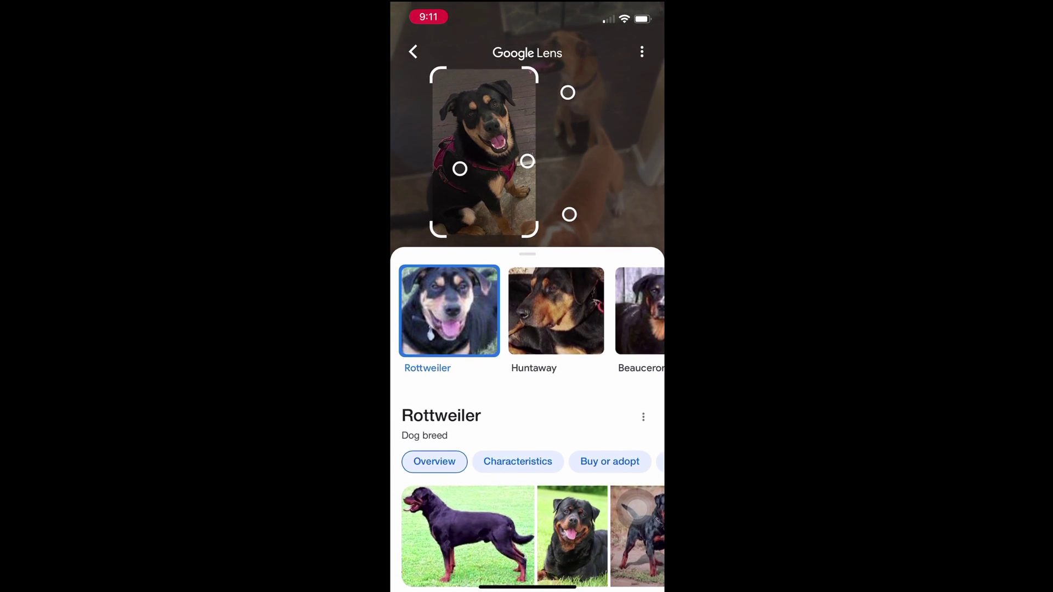
scroll(637, 508, down, 5)
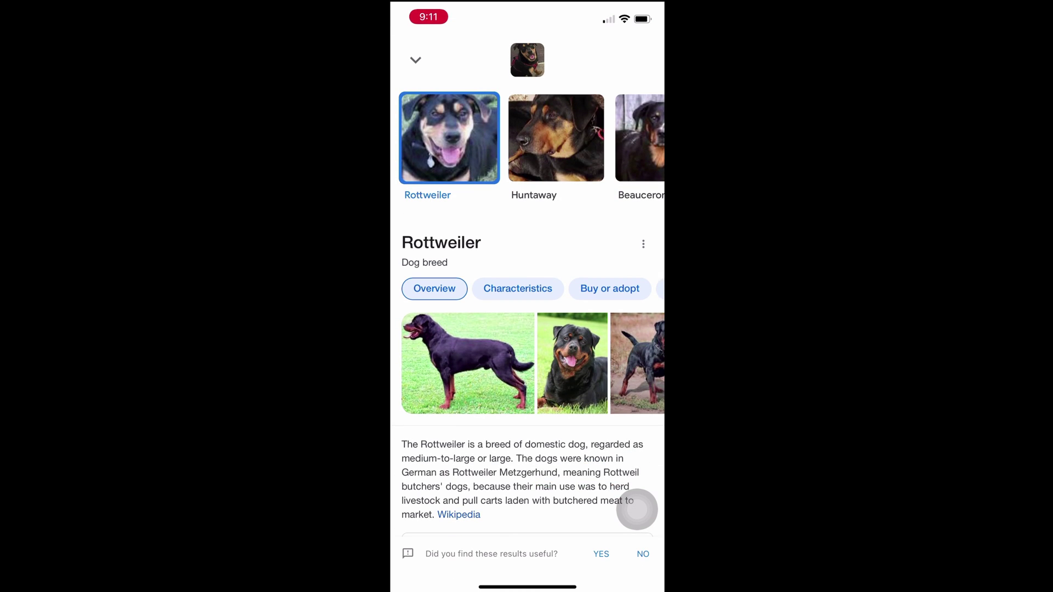
scroll(638, 508, up, 5)
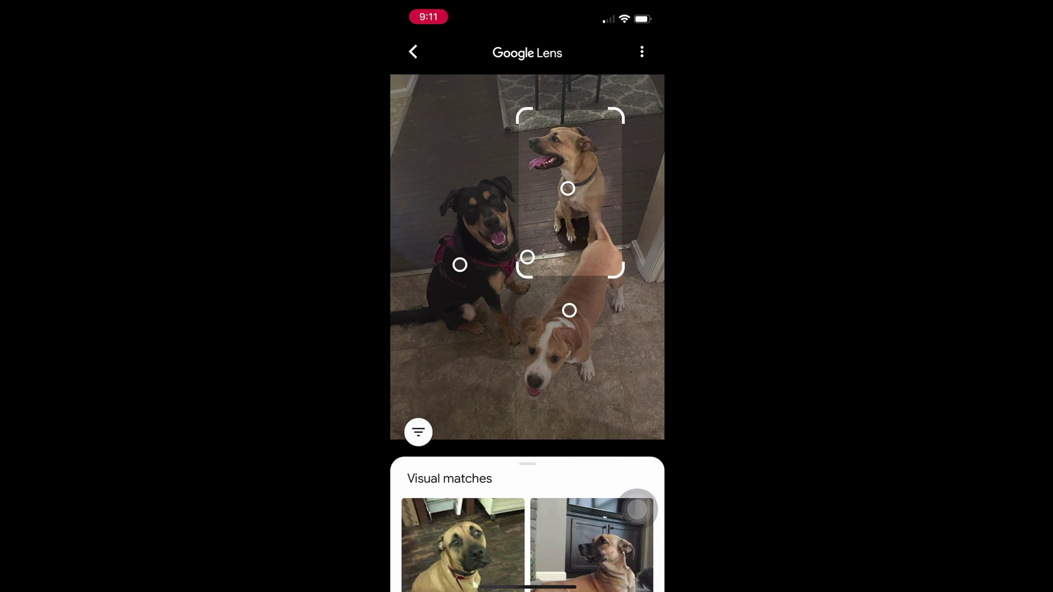
scroll(637, 509, down, 5)
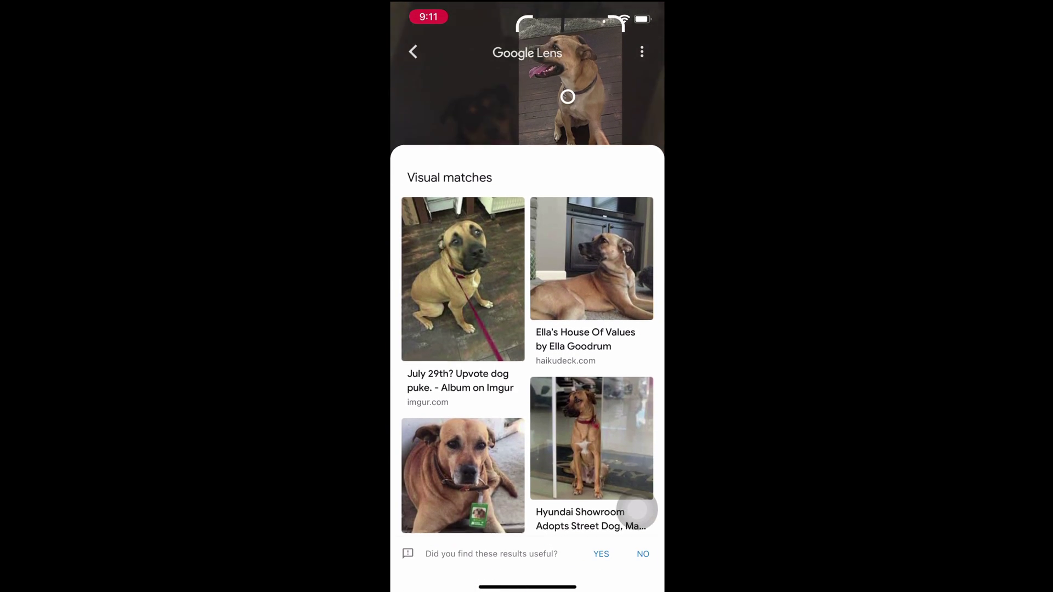